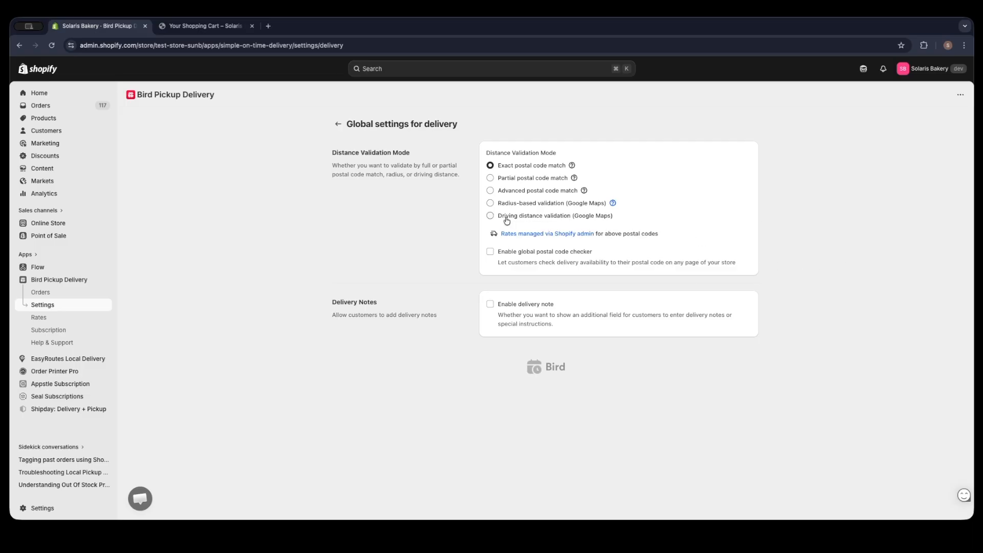
Enable Google Maps radius-based validation for delivery by pasting the Google Maps API key, then validate and save it.
click(543, 202)
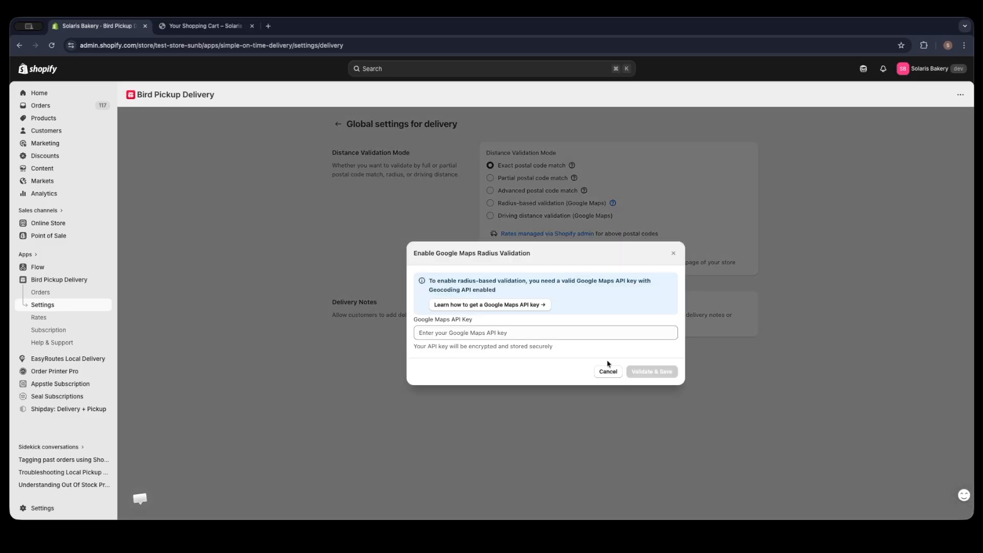
click(496, 334)
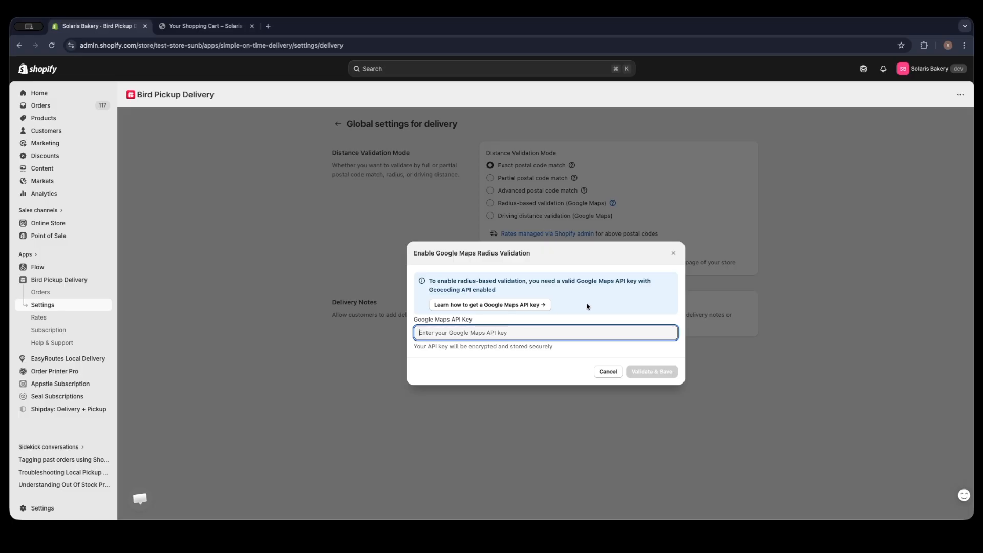
click(570, 302)
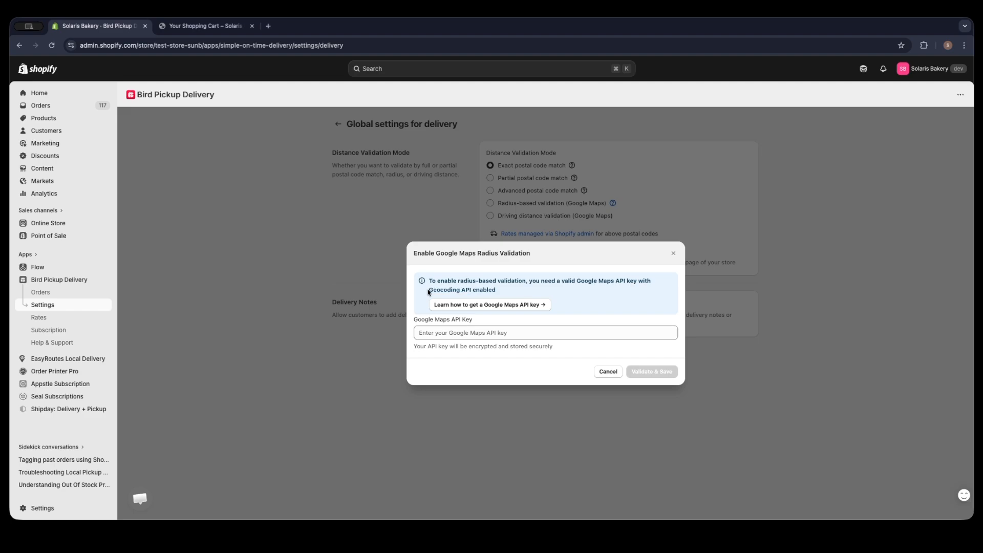
click(499, 334)
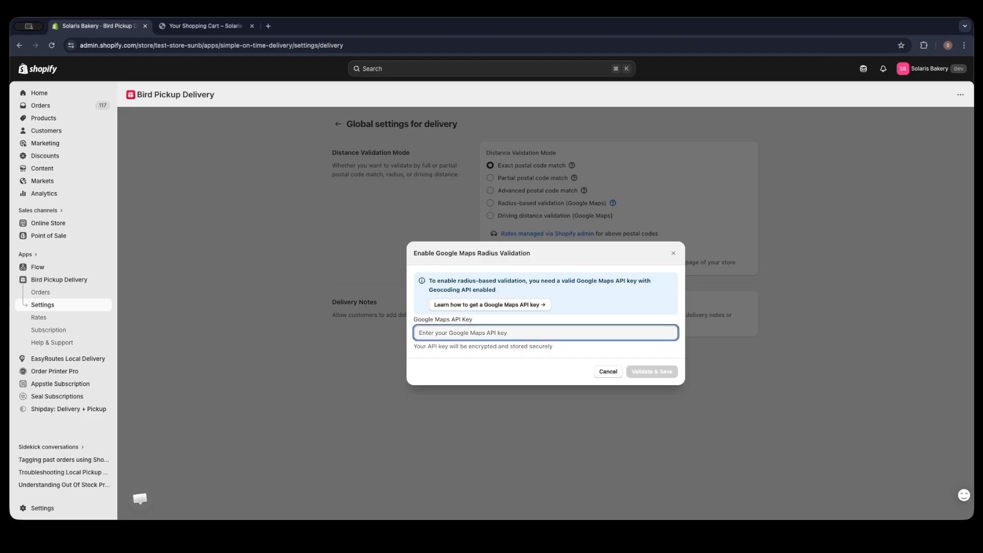
key(super+v)
click(550, 380)
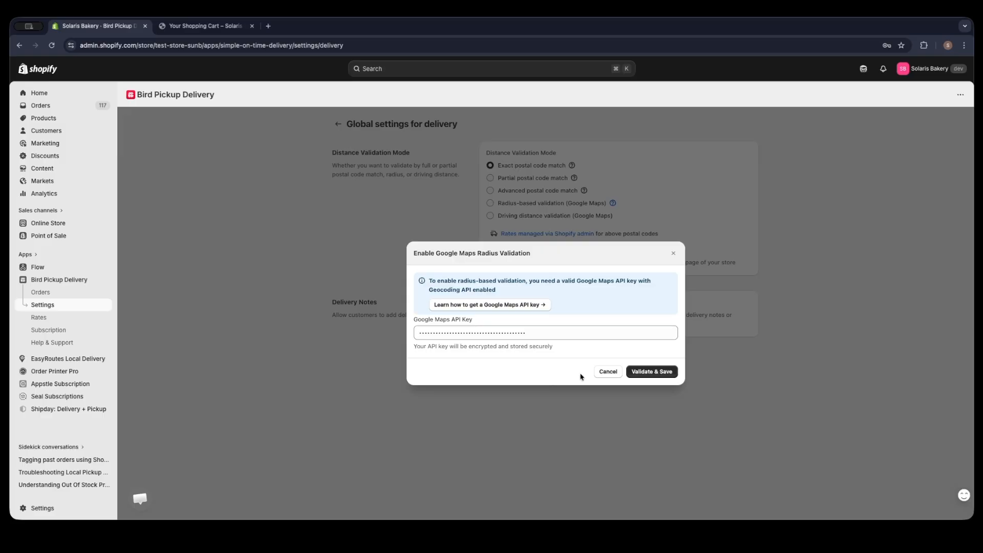
click(644, 372)
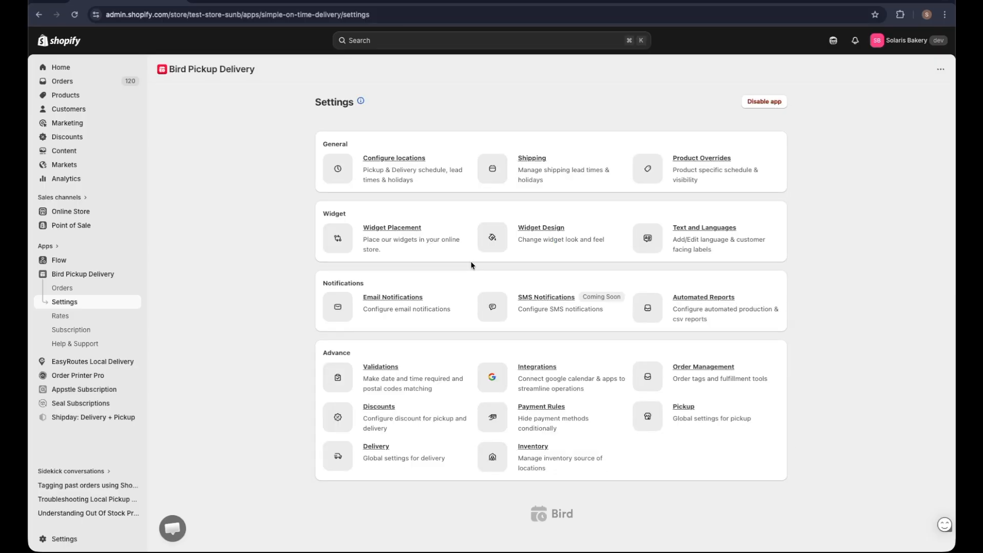
Open the USA Main location from the configured locations and examine its local delivery settings.
click(395, 159)
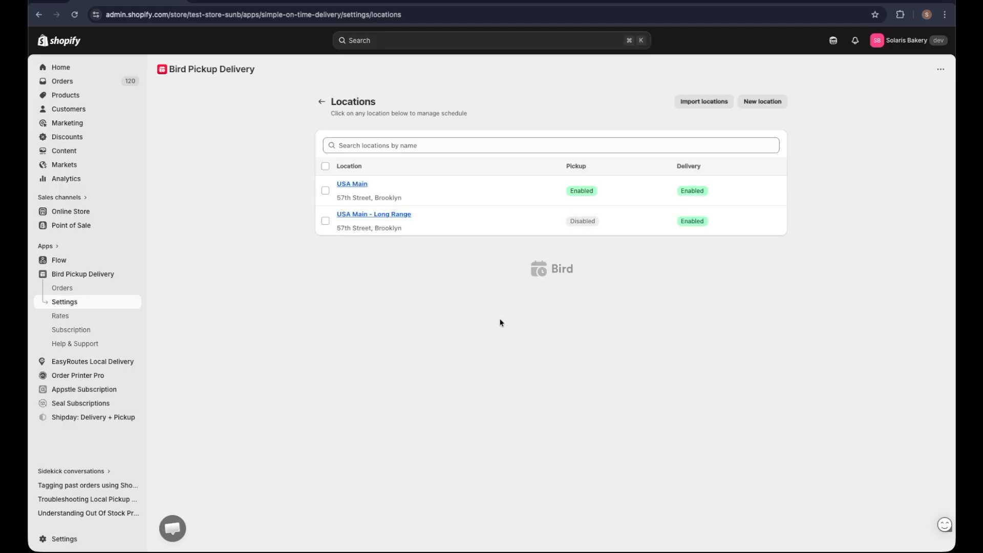
click(355, 185)
scroll(823, 287, down, 1)
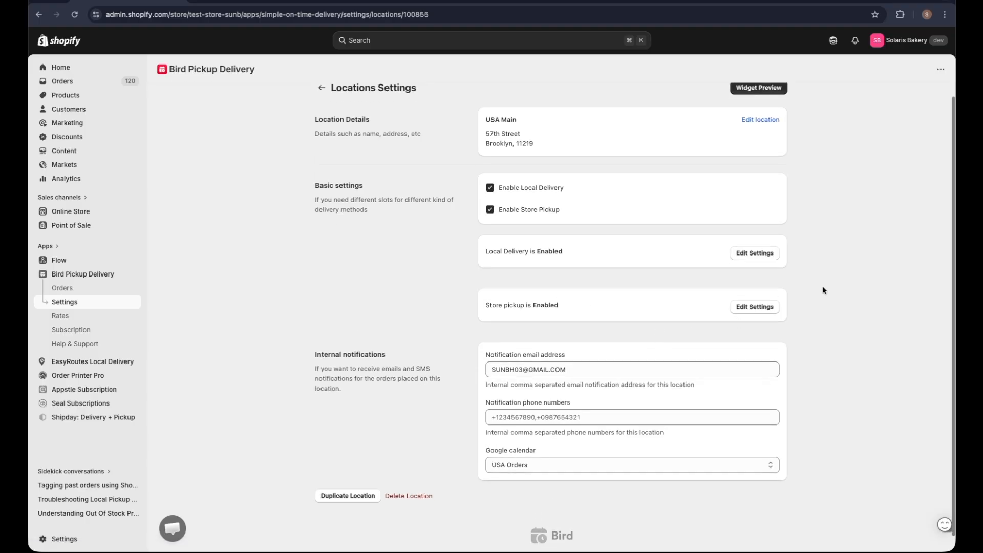
click(754, 253)
scroll(606, 306, down, 10)
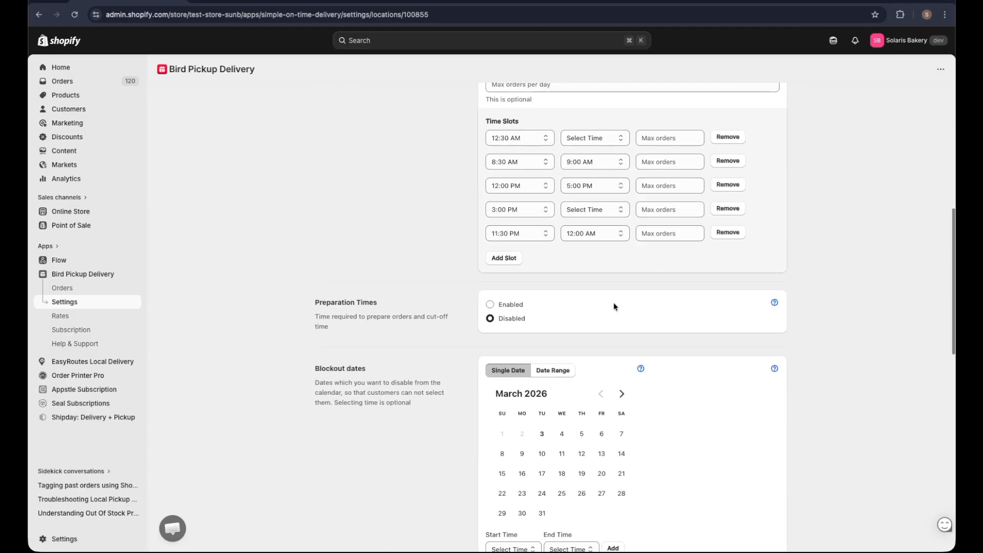
scroll(615, 304, down, 5)
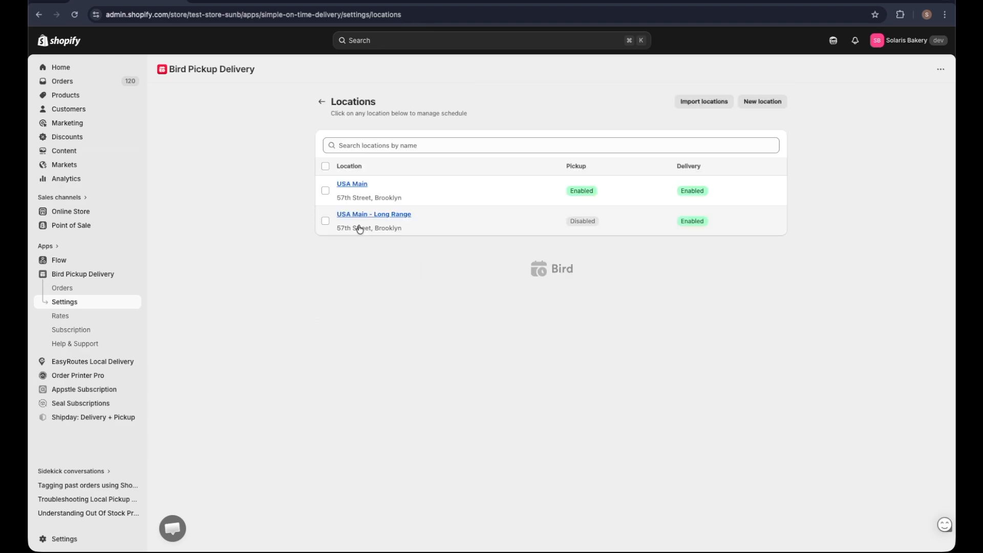
Open the local delivery settings of the USA Main - Long Range location and examine its delivery radius.
click(365, 215)
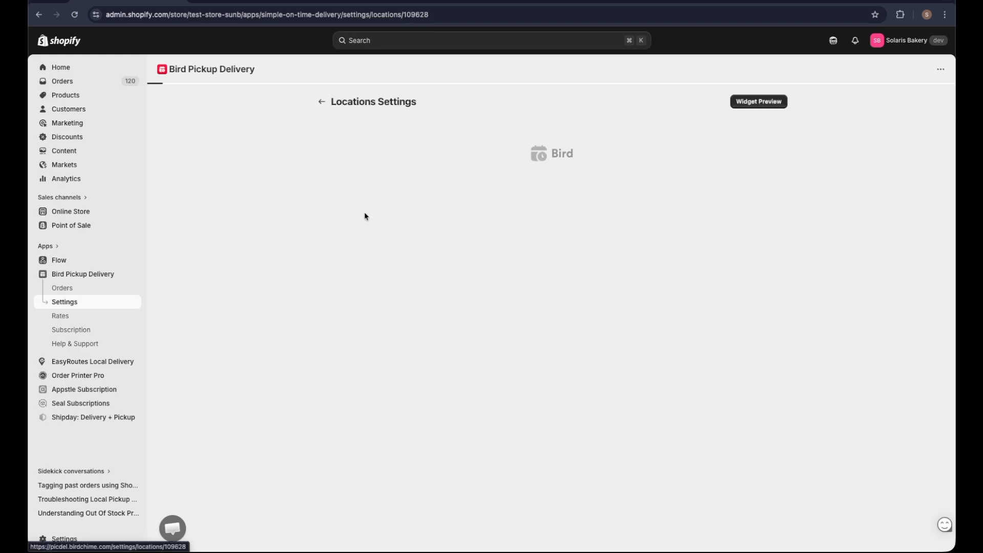
double_click(524, 132)
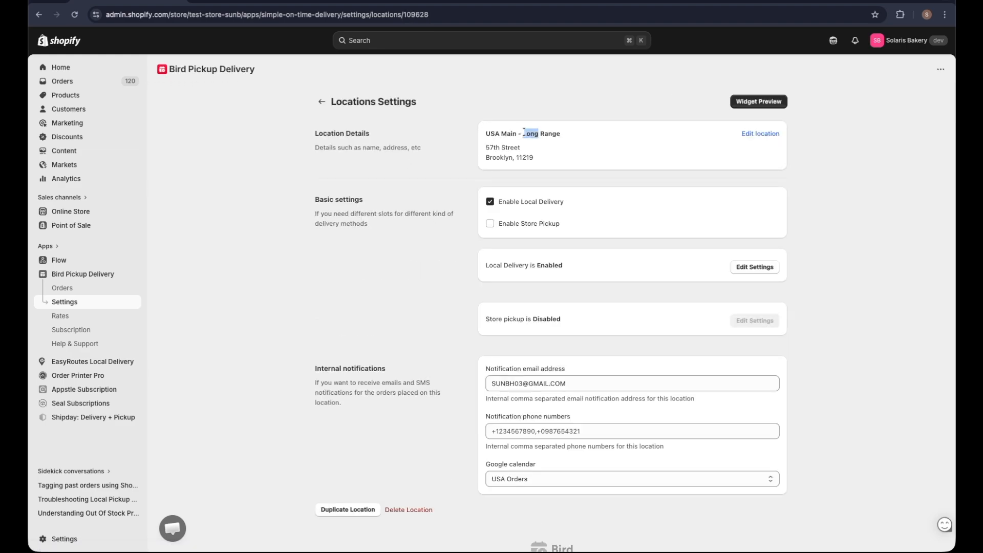
triple_click(532, 134)
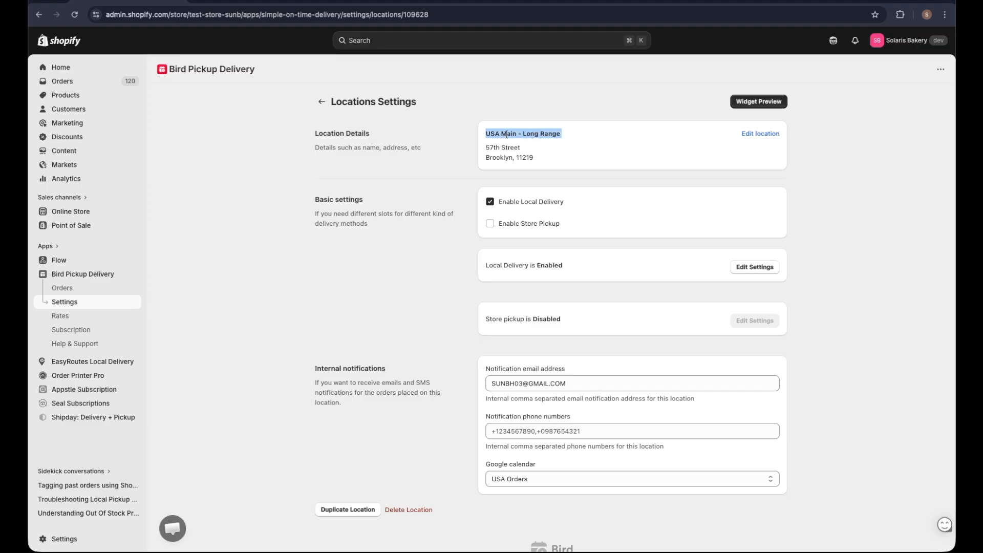
click(585, 138)
click(762, 267)
scroll(856, 278, down, 10)
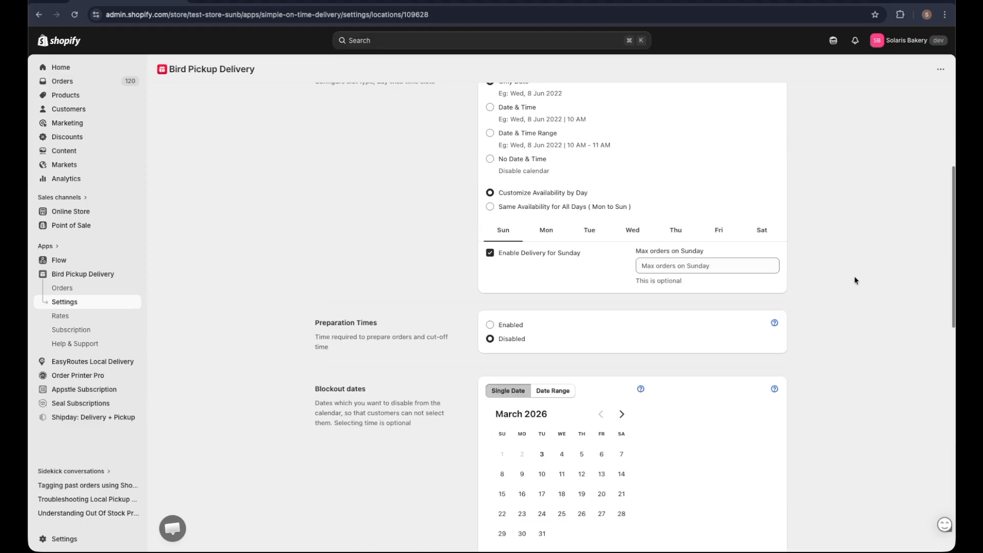
scroll(855, 281, down, 1)
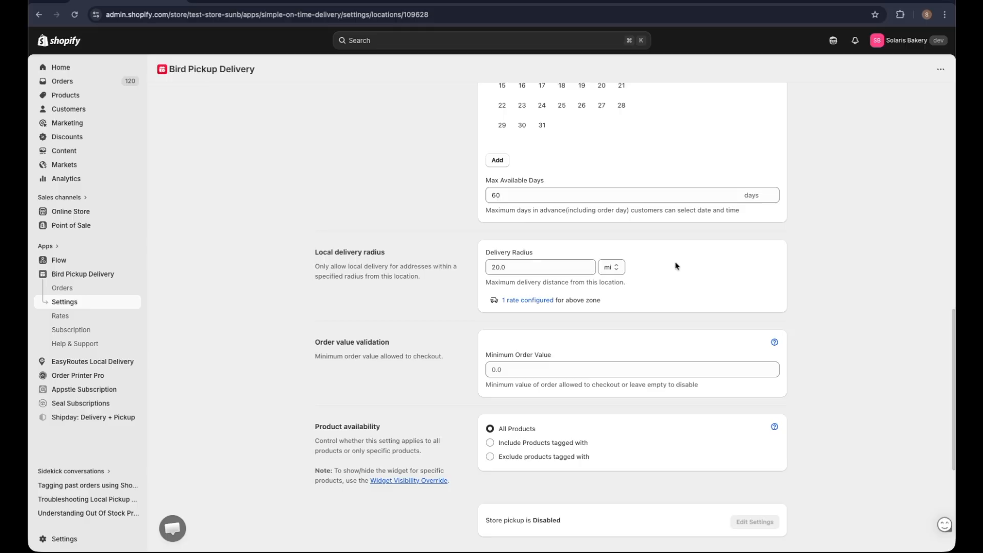
drag(508, 267, 468, 269)
click(463, 314)
Review the long-range location's details and the distance unit options for its delivery radius.
scroll(708, 262, up, 2)
scroll(708, 262, up, 12)
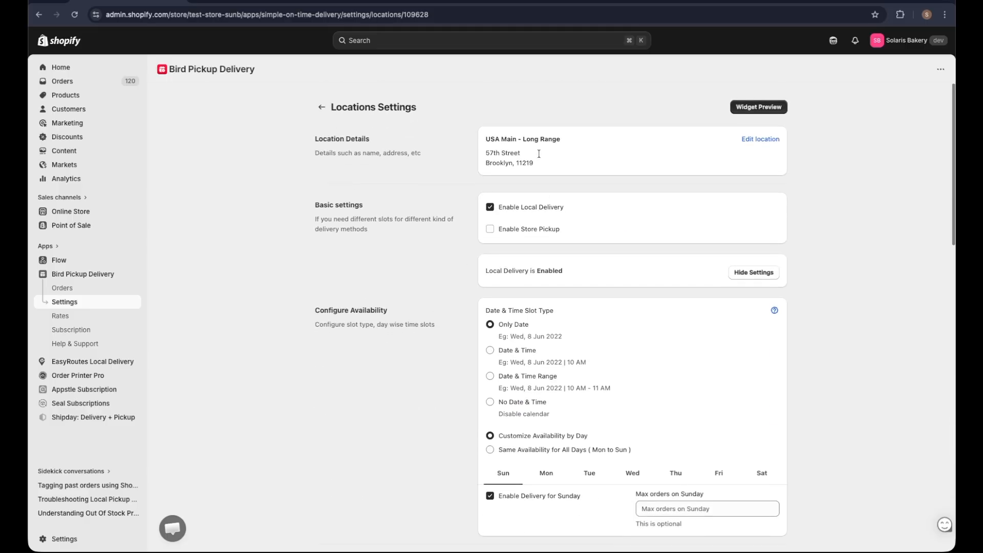
scroll(660, 218, down, 12)
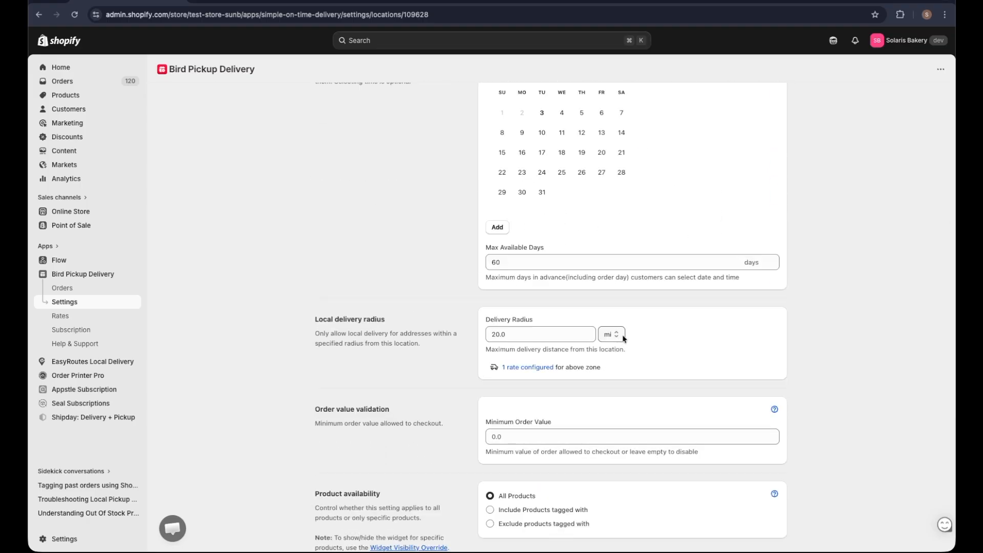
click(619, 339)
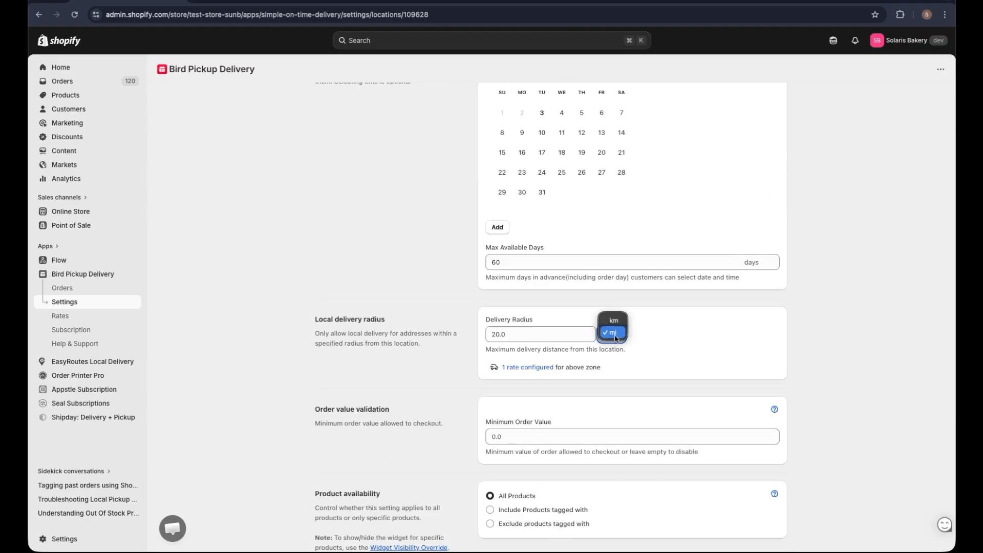
click(838, 339)
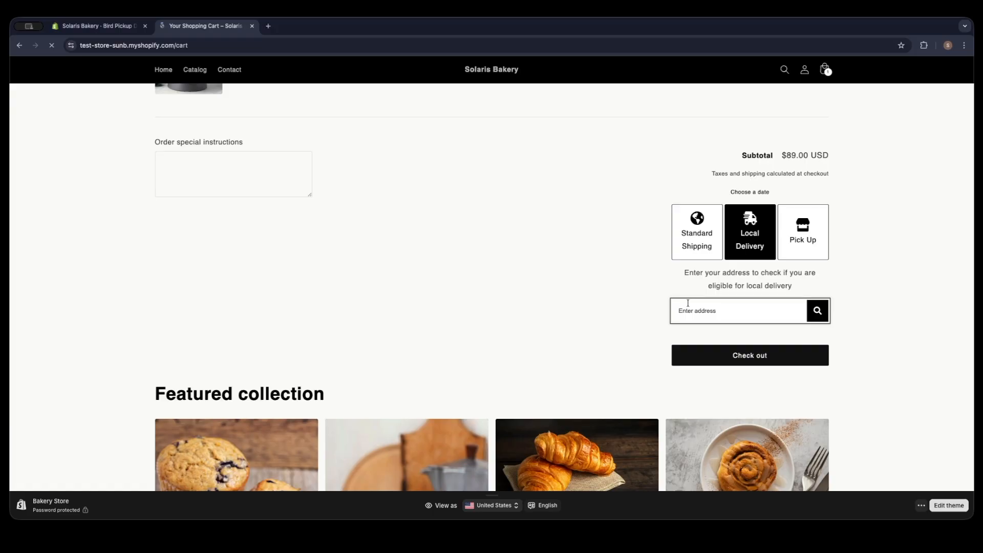
Search the storefront cart's local delivery field for a street address, choose the New York suggestion and check its eligibility.
text(57th street)
key(Return)
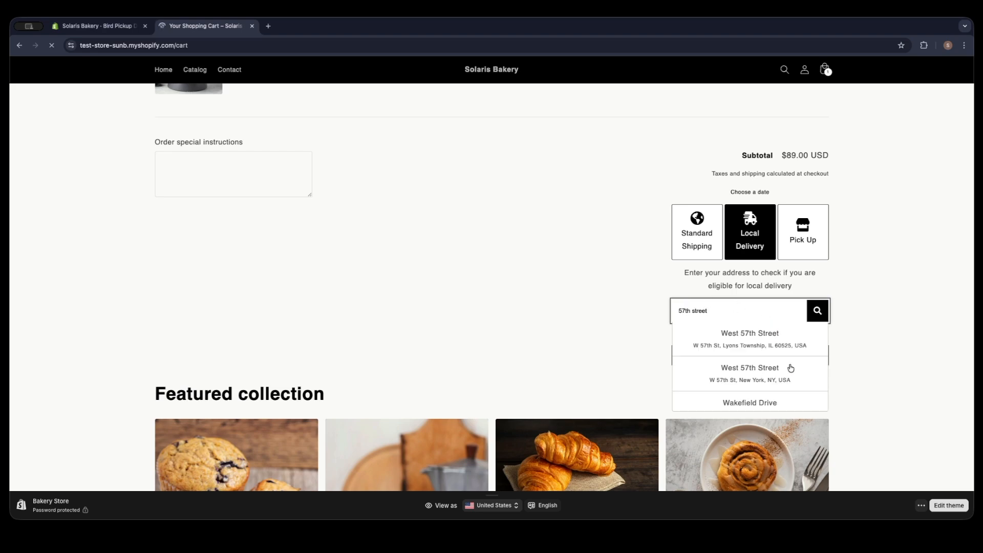
click(754, 373)
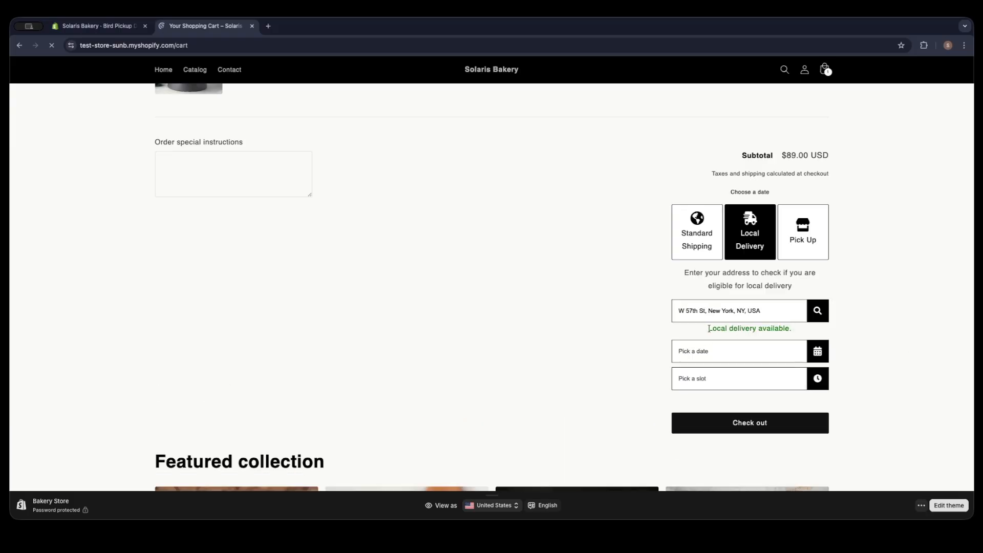
drag(709, 329, 800, 329)
click(863, 326)
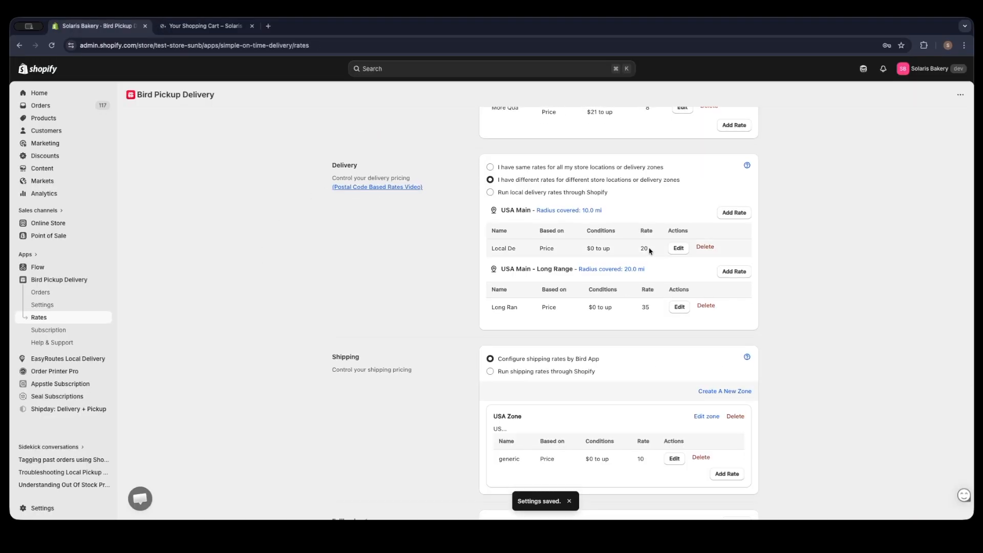
Compare the delivery rates and covered radii of the USA Main and USA Main - Long Range locations.
drag(649, 250, 640, 250)
click(814, 245)
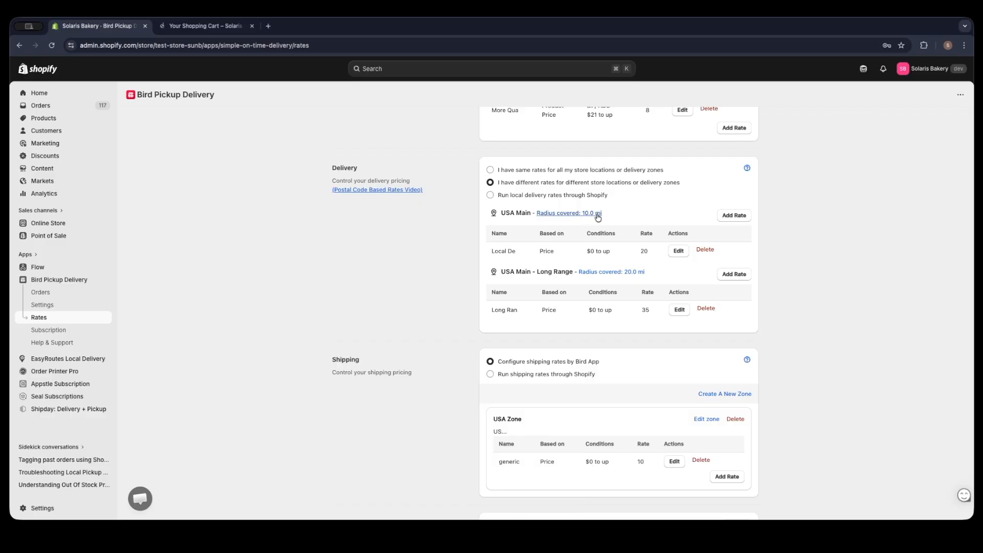
drag(651, 314, 640, 313)
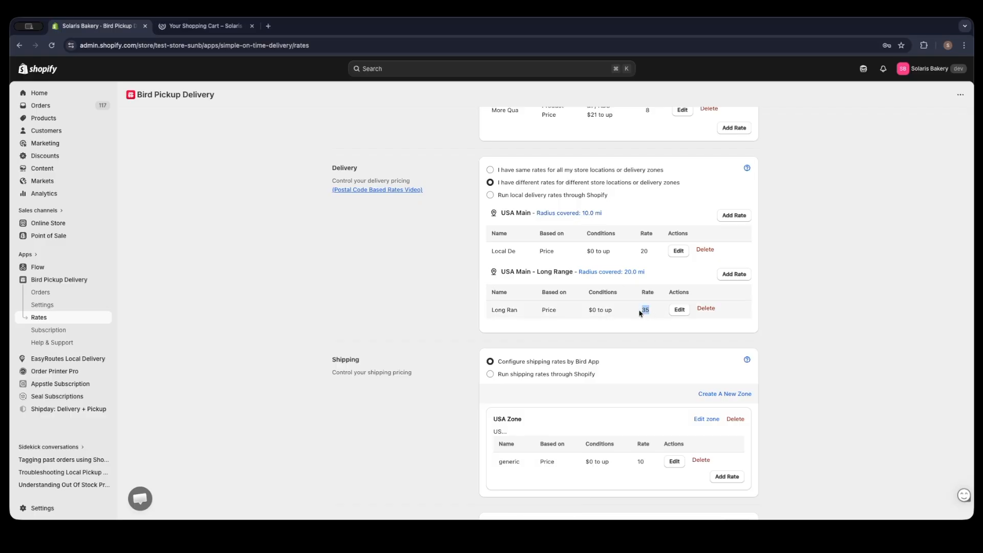
click(611, 271)
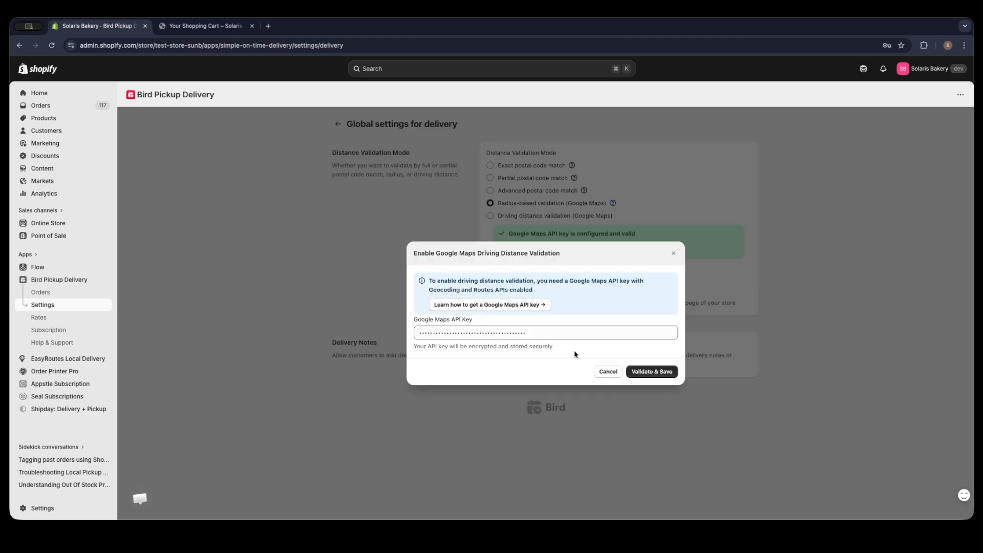
Validate and save the Google Maps driving distance validation with the API key already filled in.
click(666, 371)
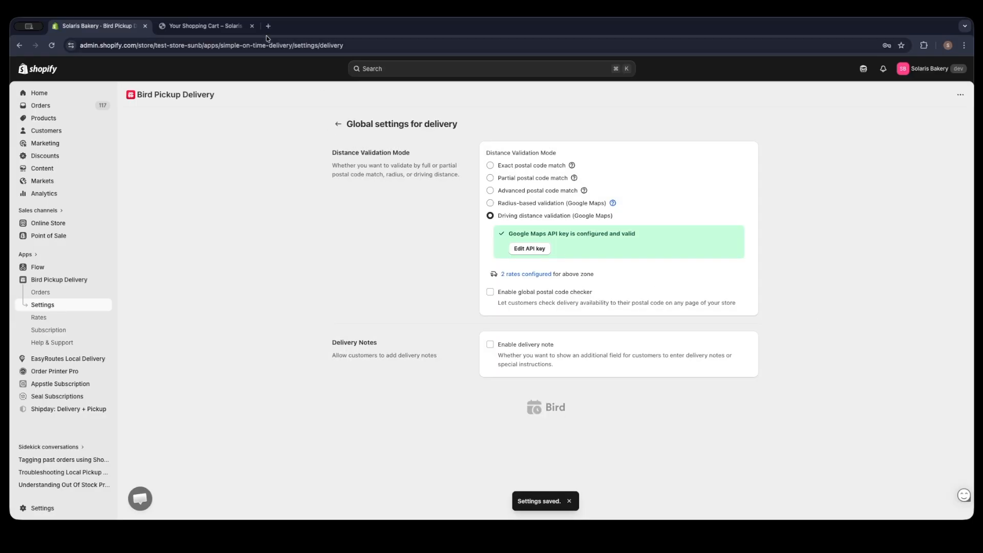
Switch to the storefront cart and check local delivery eligibility for a Manhattan address using the suggested match.
click(215, 26)
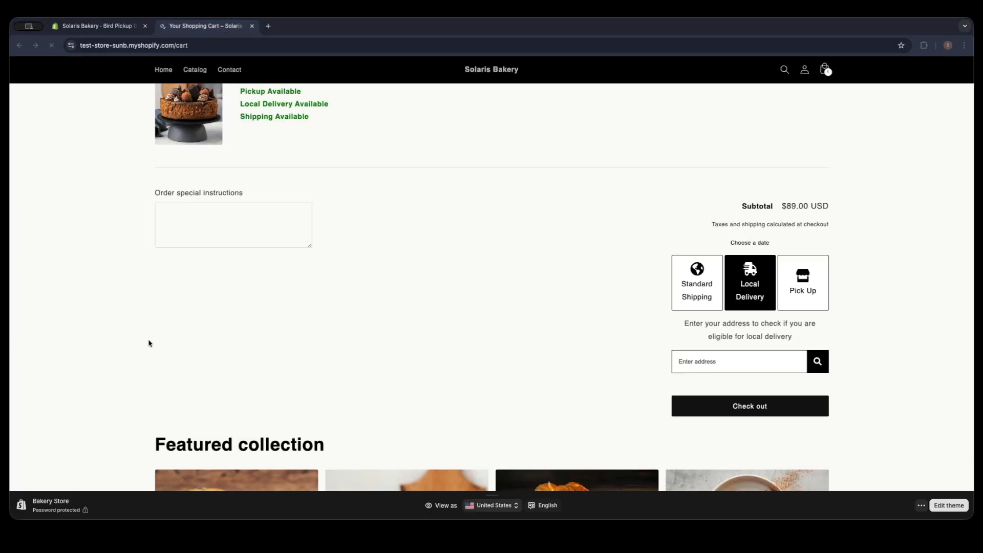
click(730, 362)
text(350 5th Ave, New York, NY 10118)
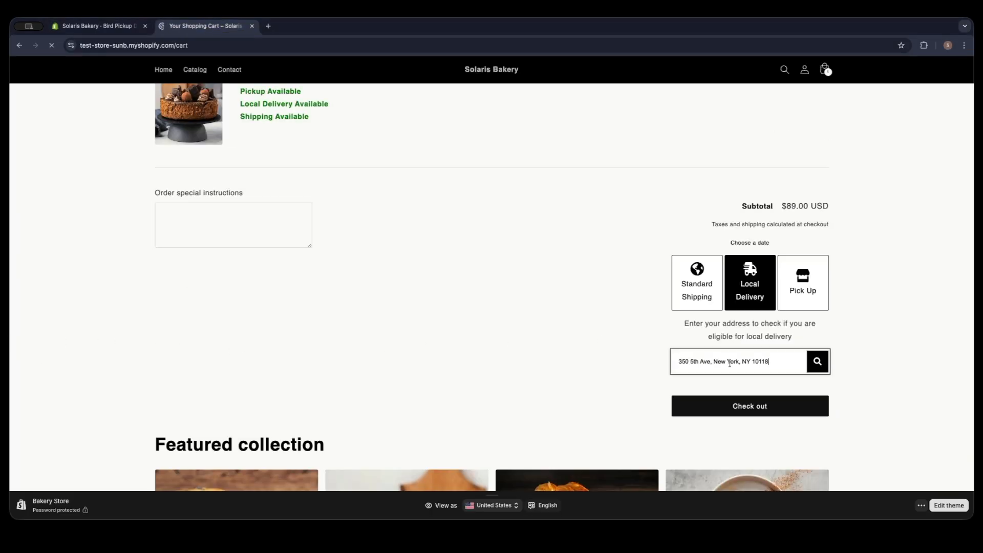
key(Return)
scroll(888, 389, down, 1)
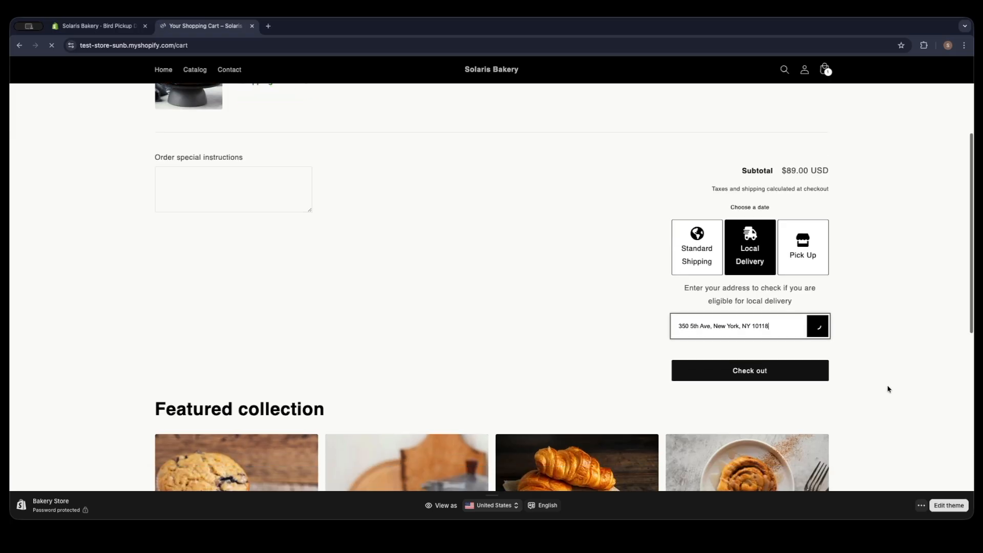
click(783, 363)
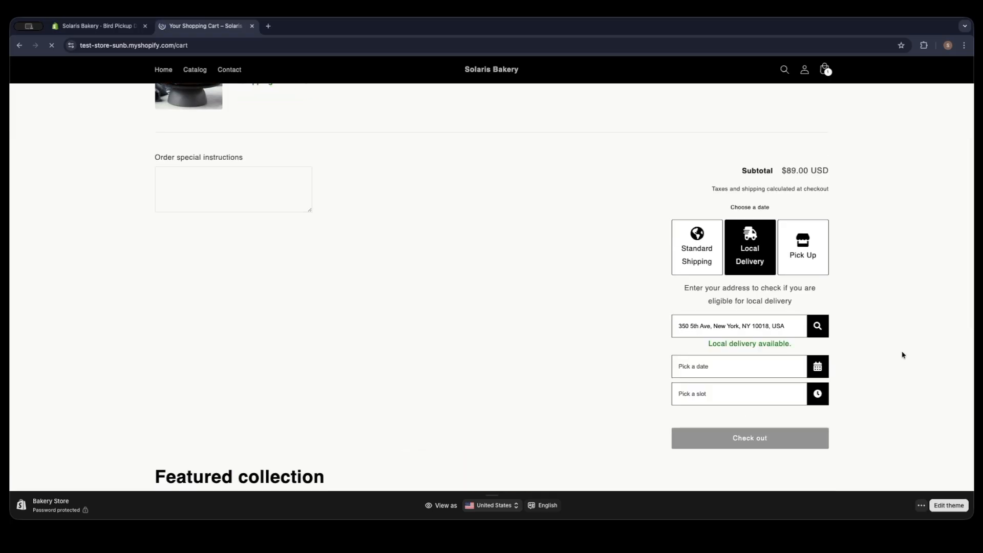
Choose March 3rd, 2026 as the local delivery date with the 8:30 - 9:00 slot.
scroll(902, 352, down, 2)
click(737, 314)
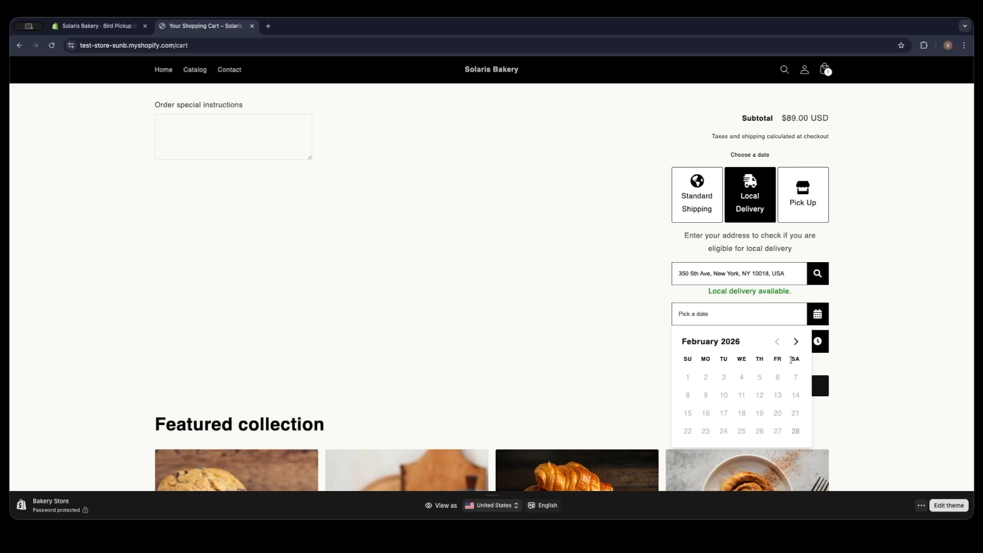
click(796, 341)
click(723, 377)
click(765, 410)
scroll(862, 398, down, 1)
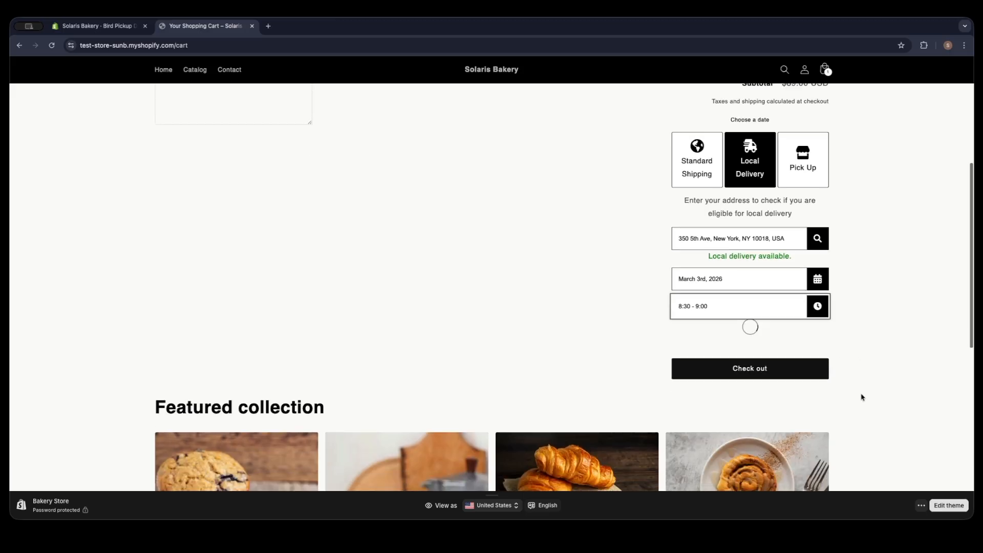
Proceed to checkout and examine the local delivery charge for the Manhattan address.
click(773, 350)
scroll(666, 266, down, 3)
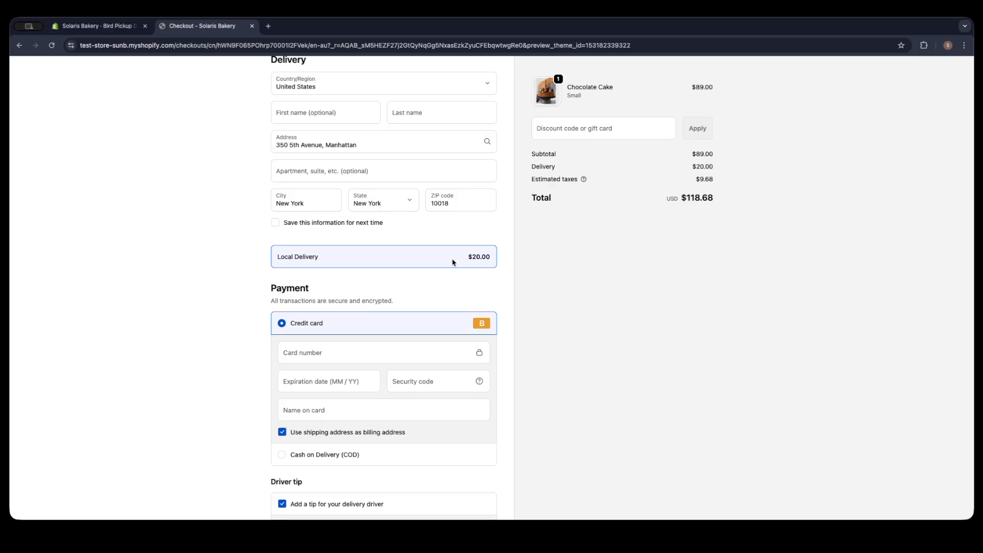
drag(464, 258, 501, 258)
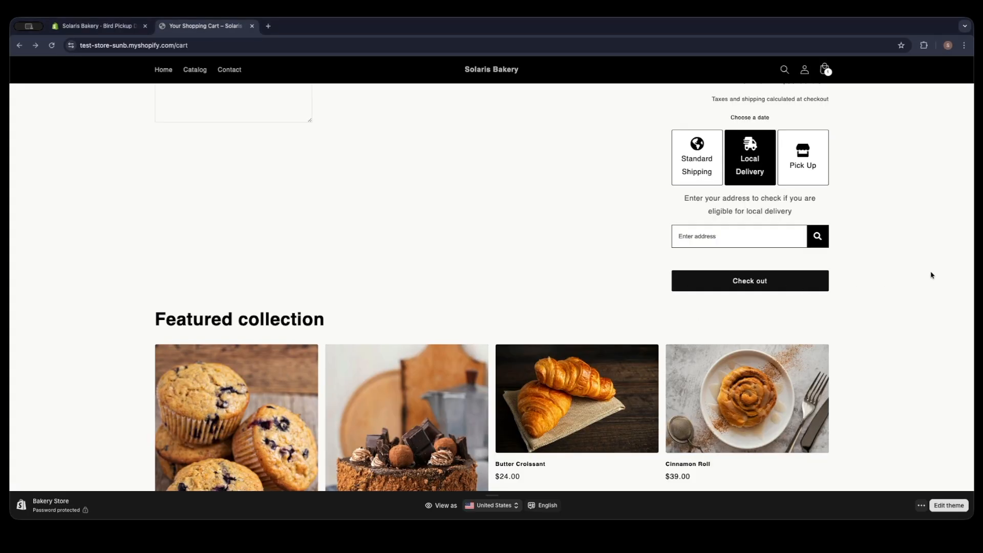
Check local delivery eligibility for a Bronx address using the suggested match.
click(742, 237)
text(2300 Southern Blvd, Bronx, NY 10460)
key(Return)
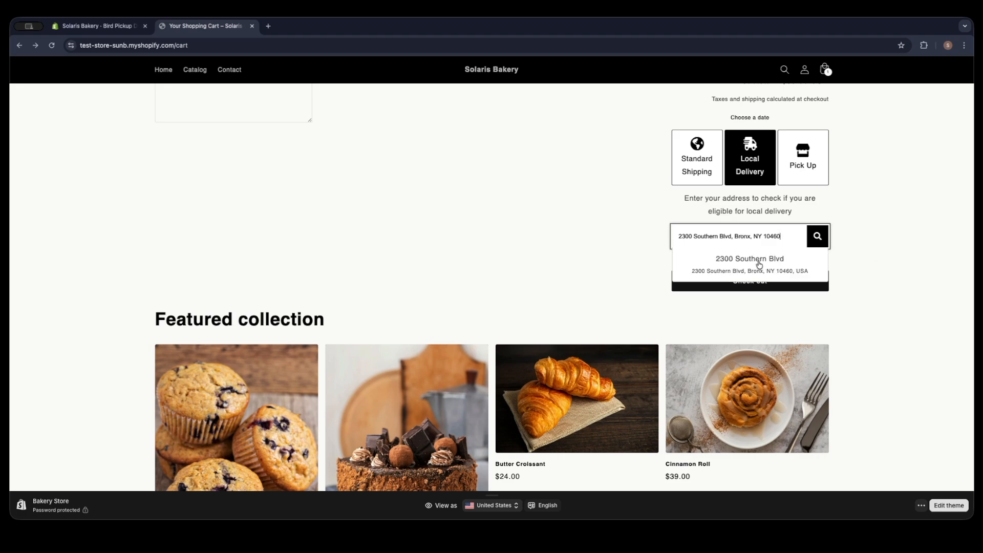
click(757, 263)
Choose March 5th, 2026 as the local delivery date for the Bronx address.
click(737, 281)
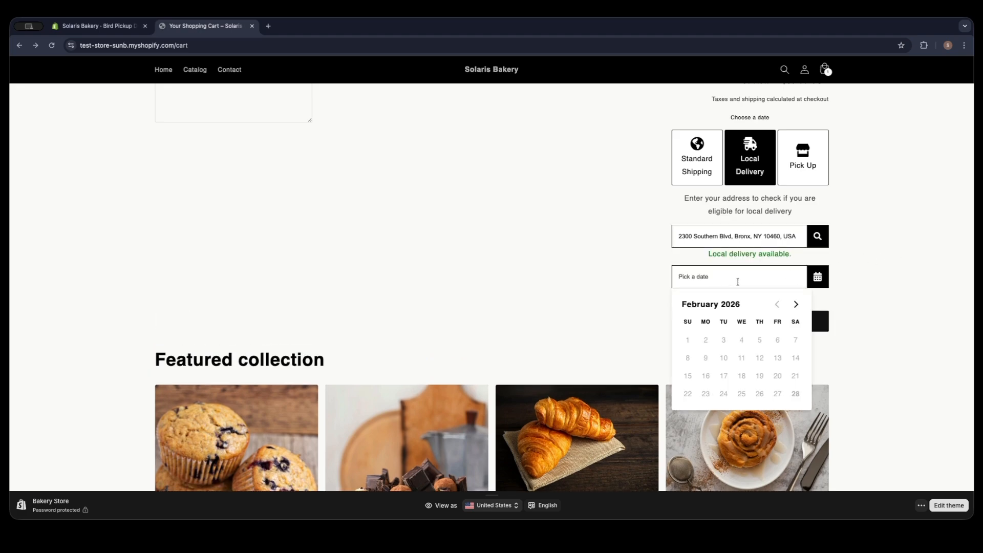
click(796, 304)
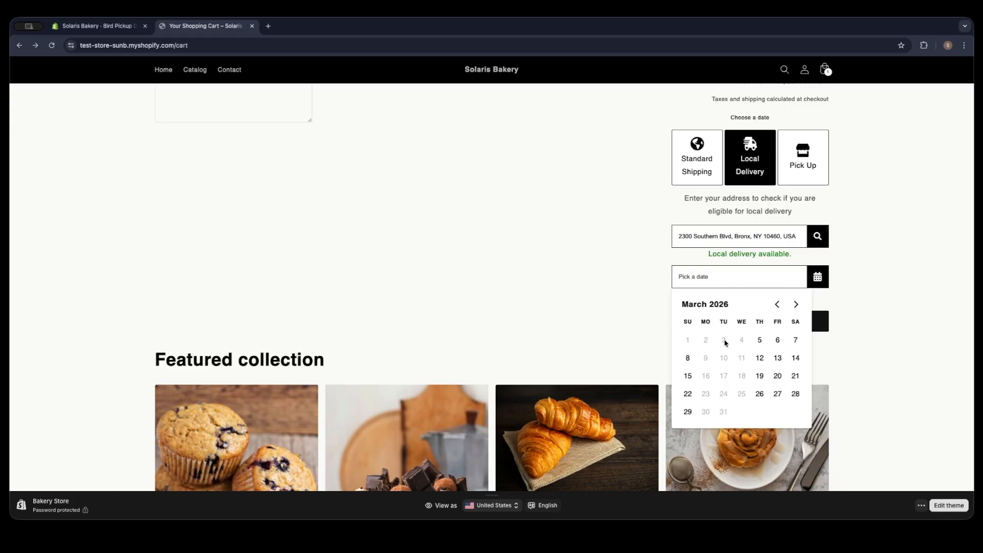
click(759, 340)
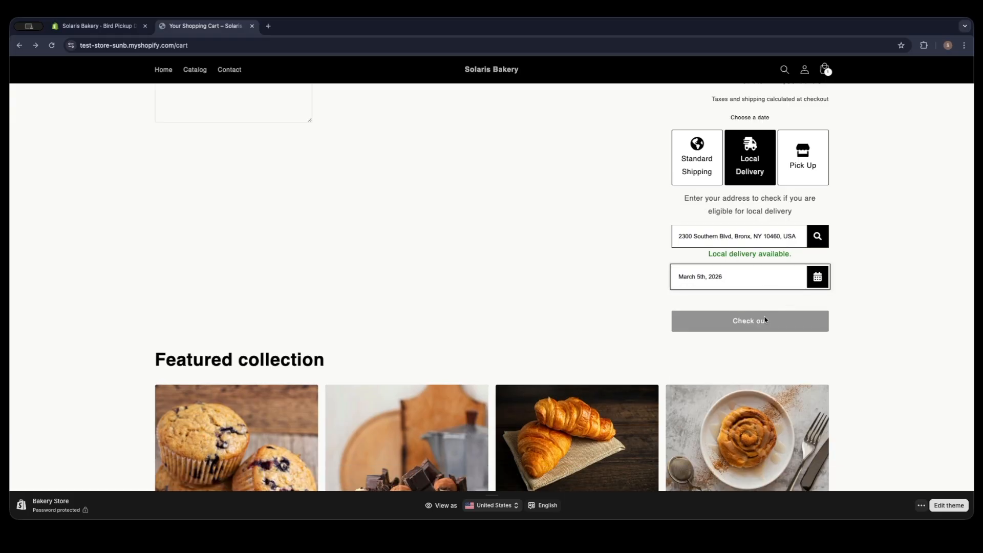
Proceed to checkout and examine the delivery rate charged for the Bronx address.
scroll(783, 298, down, 2)
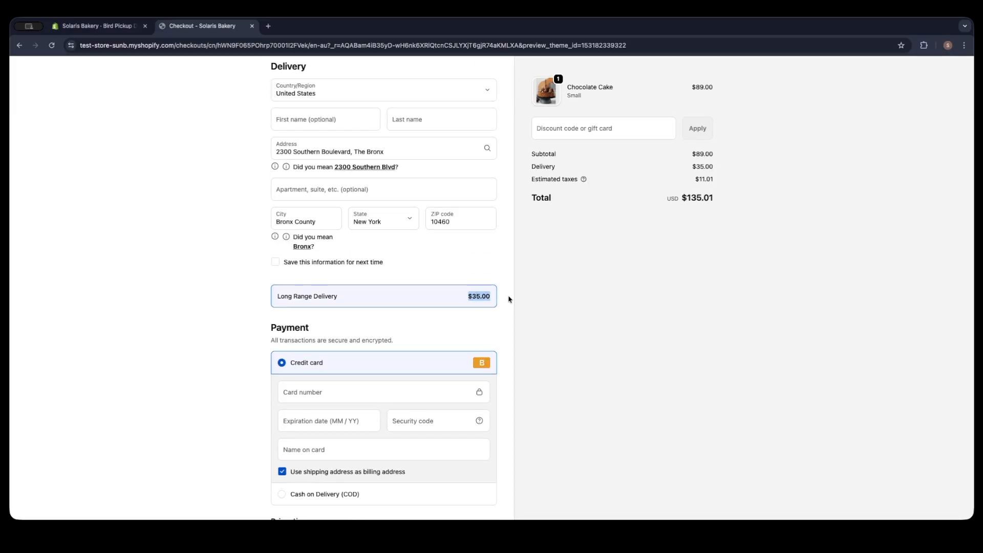
scroll(604, 304, up, 3)
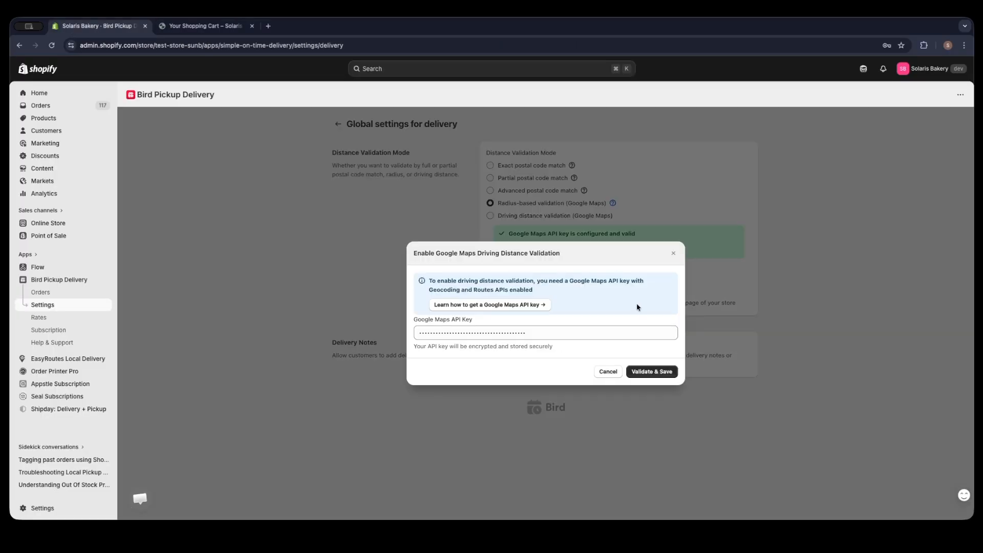
Validate and save Google Maps driving distance validation with the prefilled API key, and switch to the storefront cart.
click(650, 370)
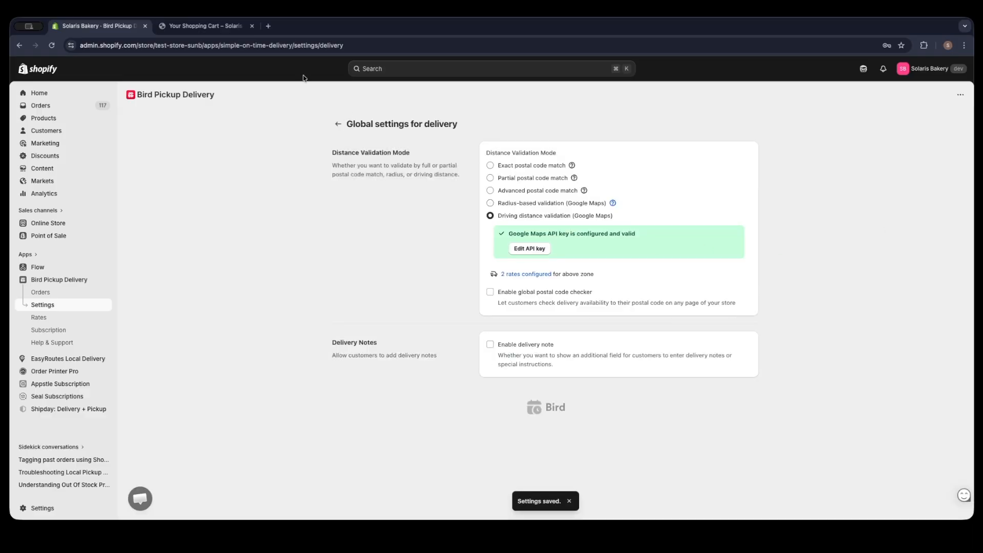
click(208, 28)
scroll(546, 338, down, 3)
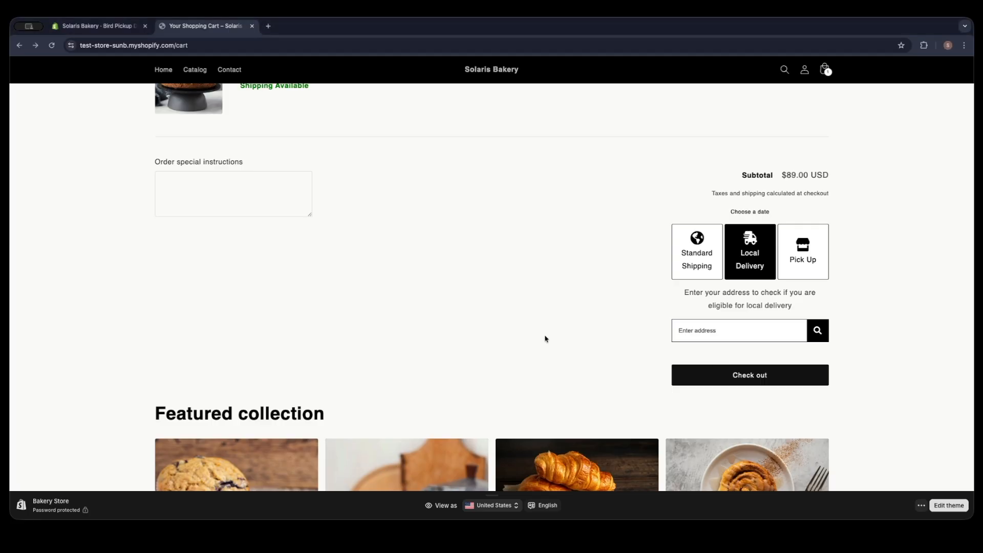
Check local delivery eligibility for a Brooklyn address using the suggested match.
click(719, 334)
text(1 MetroTech Center, Brooklyn, NY 11201)
scroll(890, 339, down, 2)
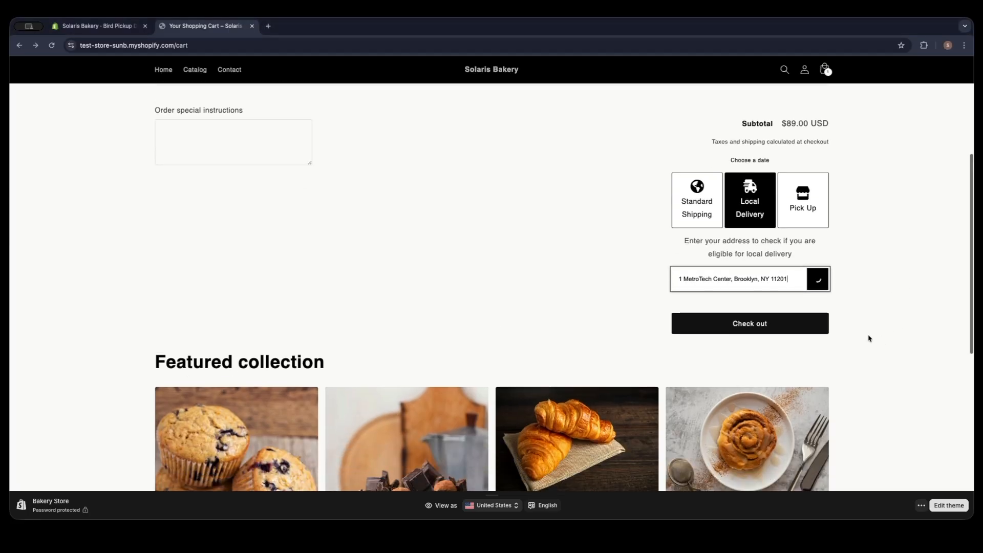
click(757, 306)
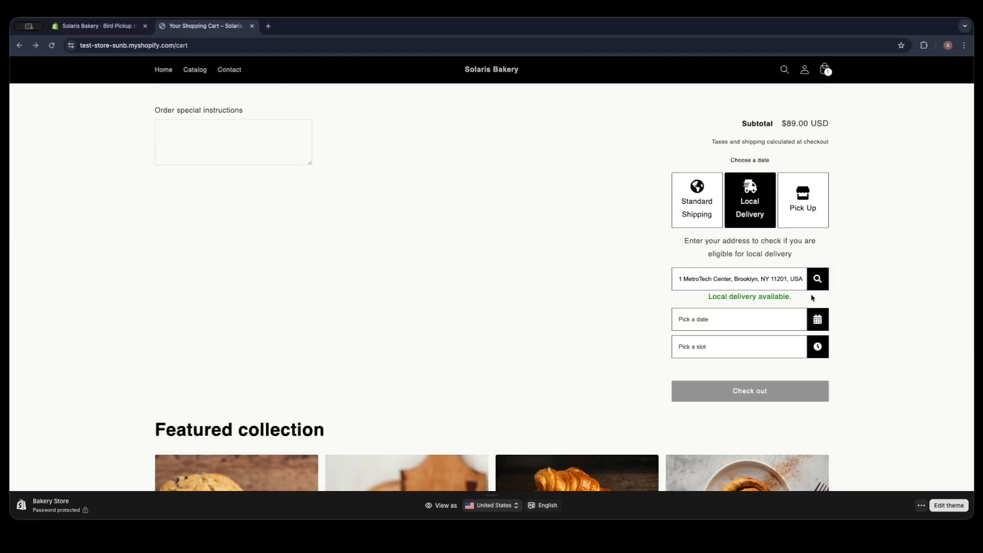
Choose March 11th, 2026 as the local delivery date with the 12:00 - 17:00 slot.
click(743, 321)
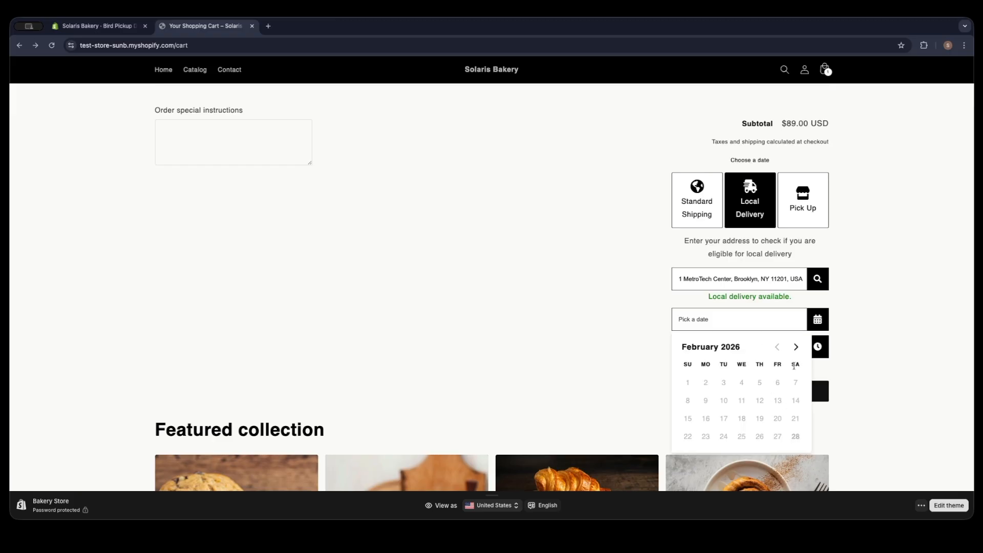
click(800, 344)
click(741, 401)
click(732, 353)
click(739, 425)
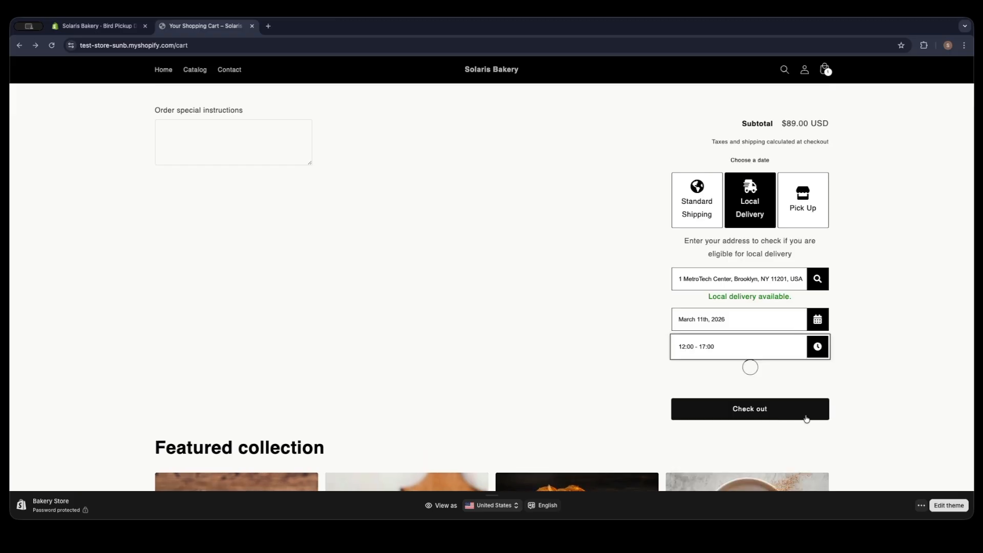
Proceed to checkout and examine the delivery rate offered for the Brooklyn address.
scroll(751, 369, down, 2)
click(793, 359)
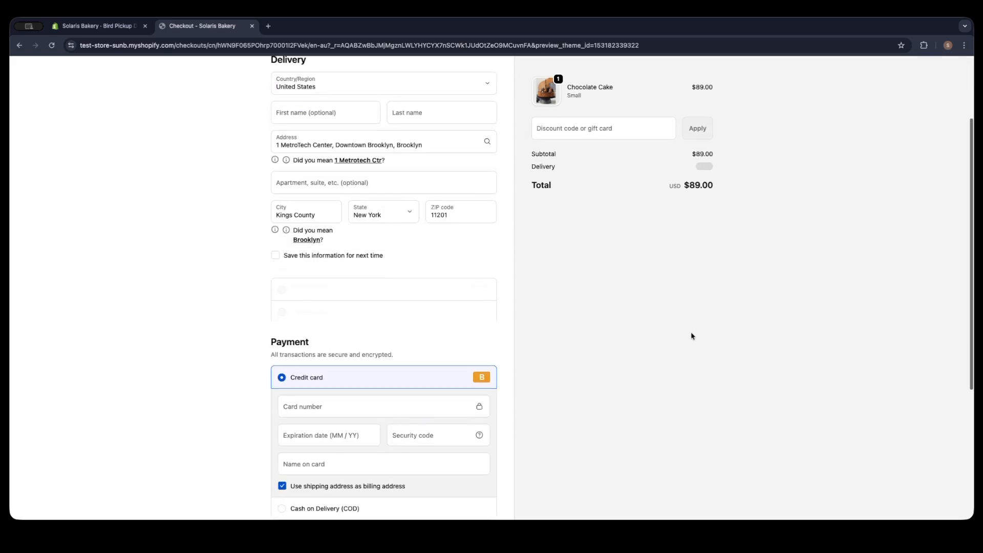
scroll(522, 283, down, 1)
Return to the cart and check local delivery eligibility for an East Elmhurst address using the suggested match.
key(alt+Left)
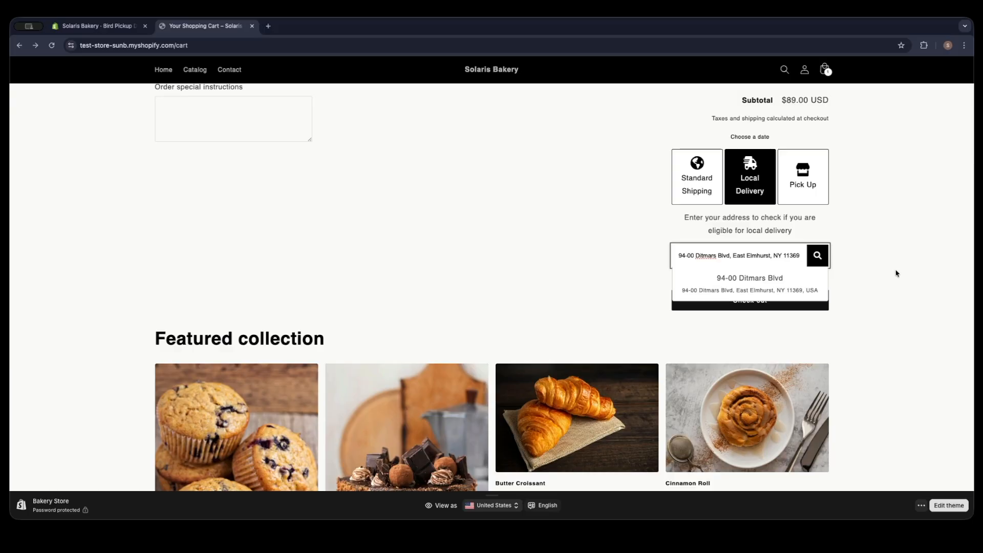
click(779, 285)
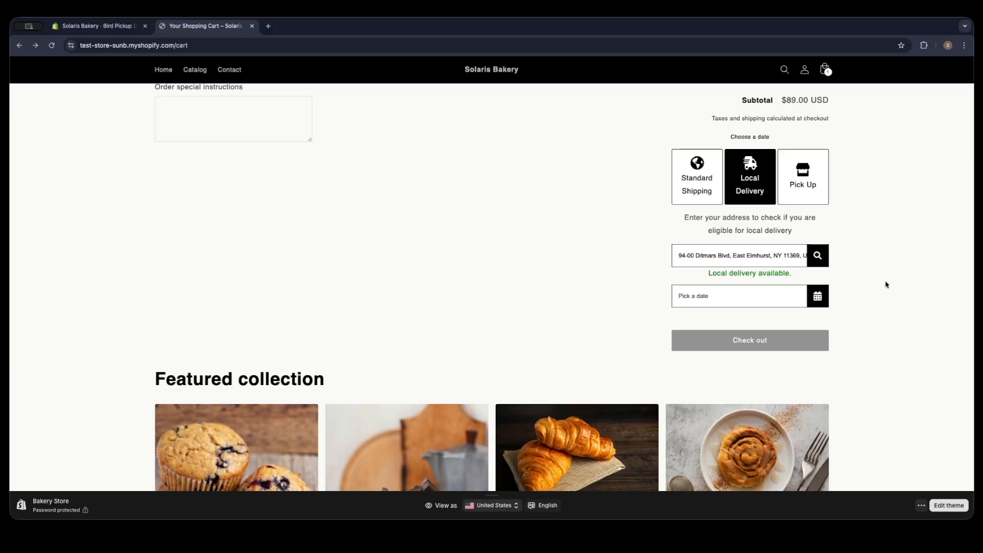
Pick an available local delivery date for the East Elmhurst address and proceed to checkout.
click(742, 296)
click(774, 358)
click(747, 342)
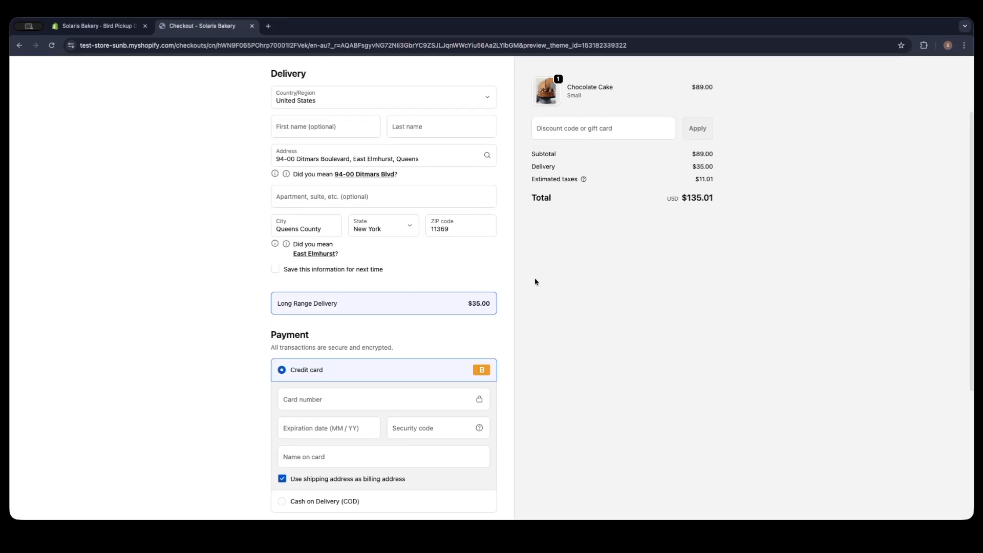
Examine the Long Range Delivery charge at checkout for the East Elmhurst address.
click(469, 343)
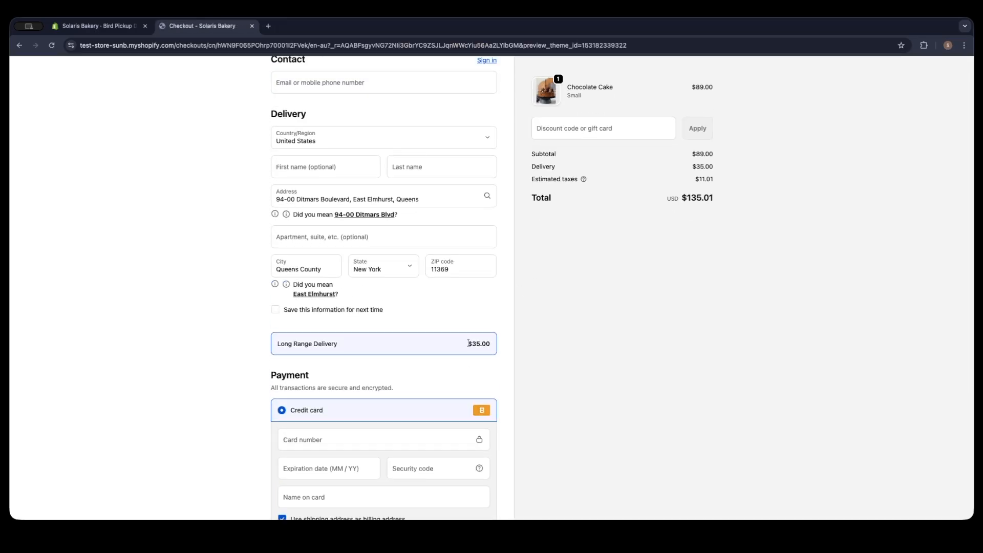
drag(469, 343, 505, 344)
click(520, 347)
scroll(518, 347, up, 2)
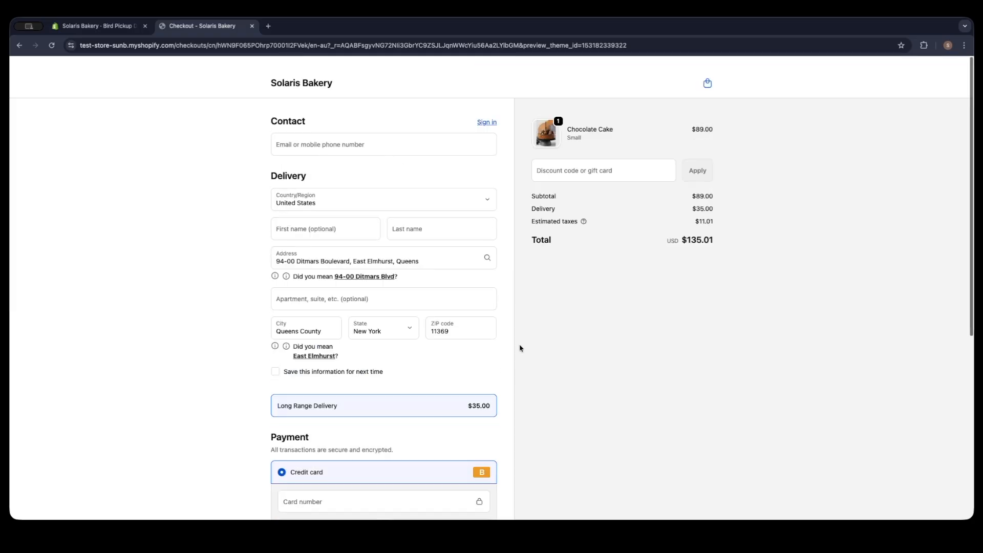